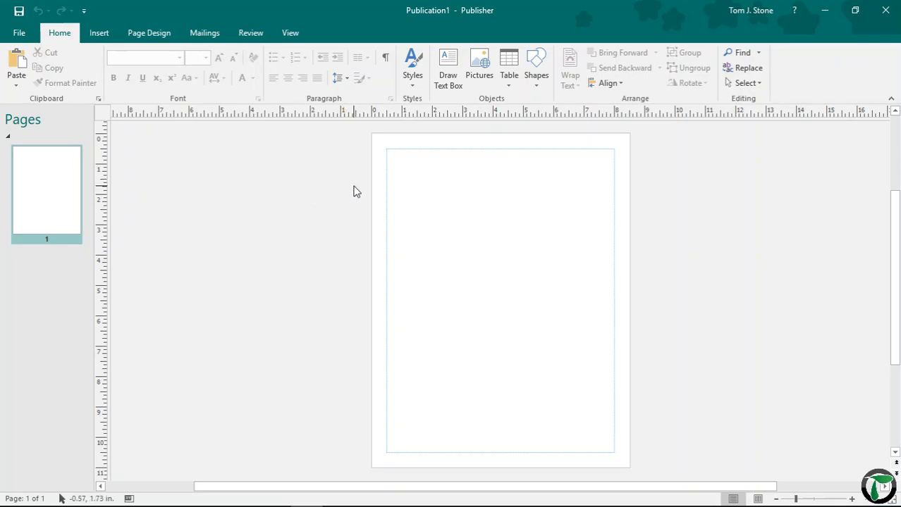
- Place a horizontal ruler guide 0.25 in below the page's top edge
{"action": "scroll", "coordinate": [377, 149], "scroll_direction": "up", "scroll_amount": 5}
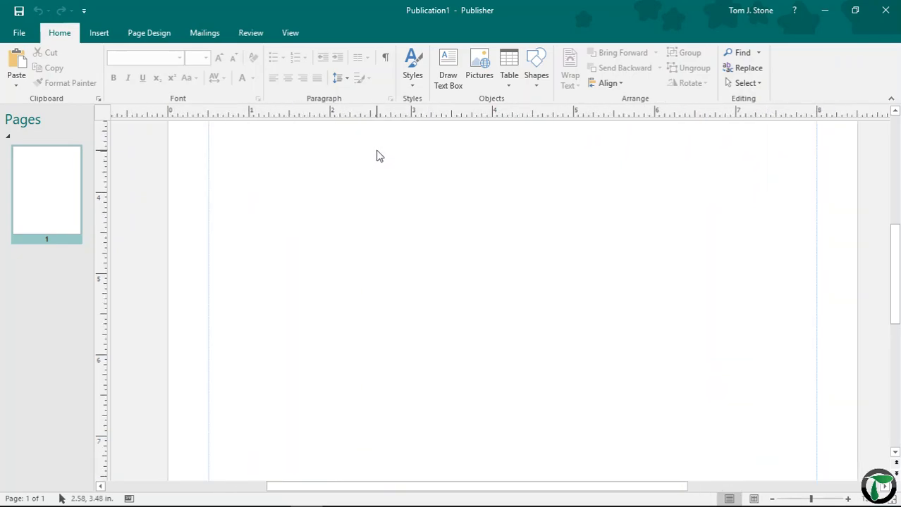
{"action": "scroll", "coordinate": [191, 225], "scroll_direction": "up", "scroll_amount": 5}
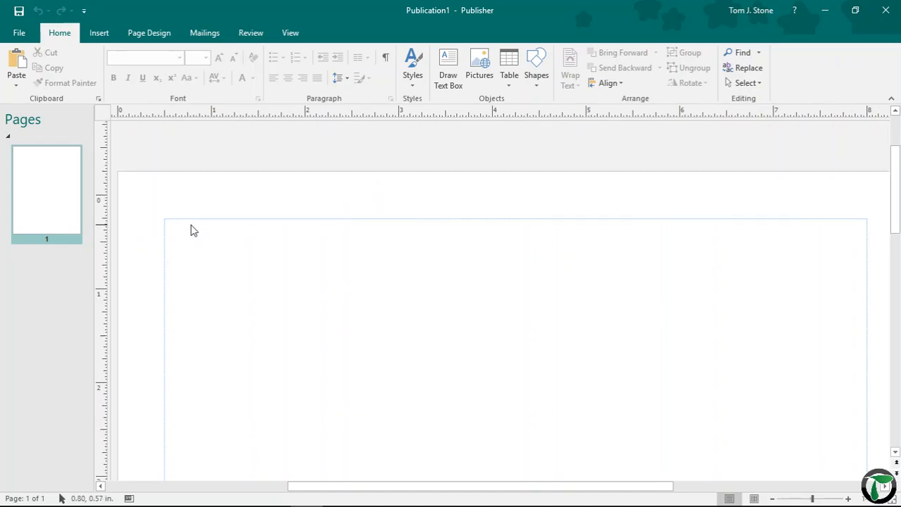
{"action": "left_click_drag", "start_coordinate": [358, 488], "coordinate": [315, 490]}
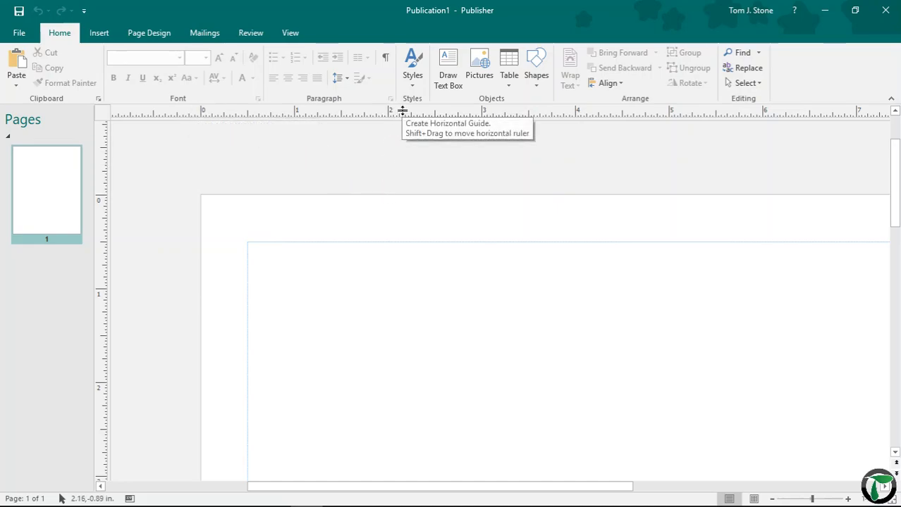
{"action": "left_click_drag", "start_coordinate": [402, 113], "coordinate": [425, 220]}
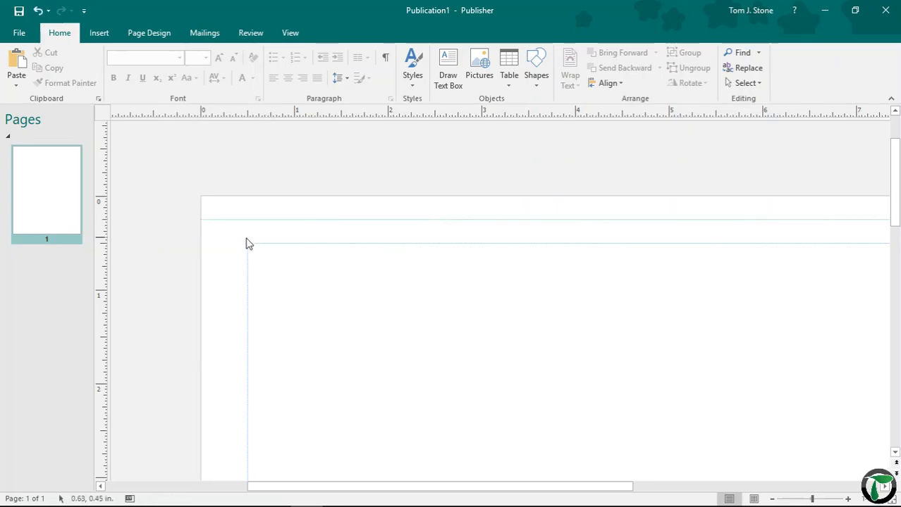
- Place a vertical ruler guide 0.25 in inside the page's left edge
{"action": "scroll", "coordinate": [215, 233], "scroll_direction": "up", "scroll_amount": 3}
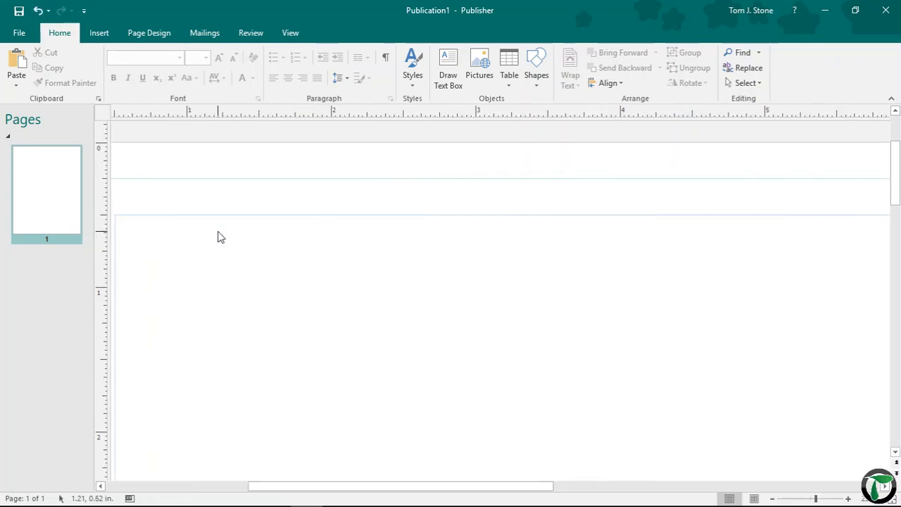
{"action": "scroll", "coordinate": [217, 237], "scroll_direction": "up", "scroll_amount": 1}
{"action": "left_click_drag", "start_coordinate": [342, 480], "coordinate": [265, 485]}
{"action": "left_click_drag", "start_coordinate": [97, 307], "coordinate": [232, 239]}
- Place a vertical guide 0.25 in inside the page's right edge and a horizontal guide 0.25 in above its bottom edge
{"action": "left_click_drag", "start_coordinate": [248, 482], "coordinate": [596, 455]}
{"action": "left_click_drag", "start_coordinate": [101, 267], "coordinate": [103, 267]}
{"action": "left_click_drag", "start_coordinate": [364, 258], "coordinate": [502, 261]}
{"action": "mouse_move", "coordinate": [580, 262]}
{"action": "left_mouse_down"}
{"action": "mouse_move", "coordinate": [619, 262]}
{"action": "mouse_move", "coordinate": [587, 263]}
{"action": "left_mouse_up"}
{"action": "scroll", "coordinate": [493, 314], "scroll_direction": "down", "scroll_amount": 15}
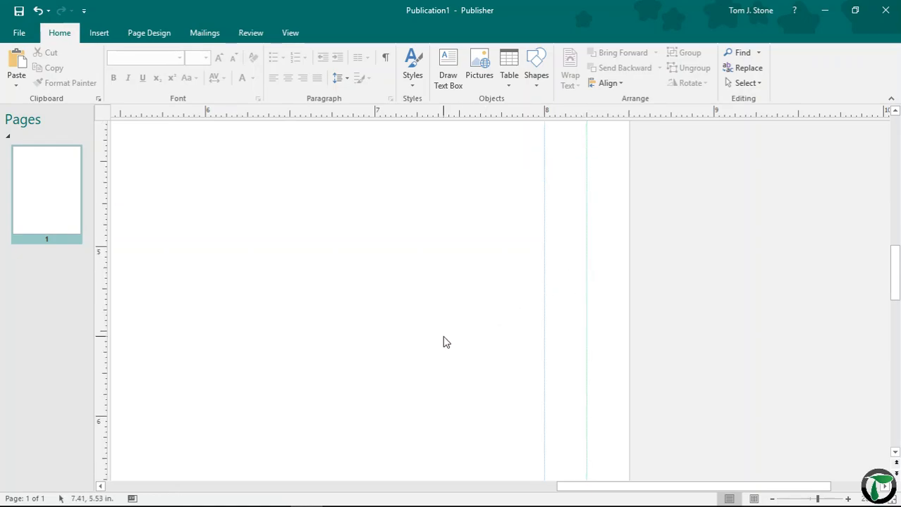
{"action": "left_click_drag", "start_coordinate": [469, 111], "coordinate": [480, 250]}
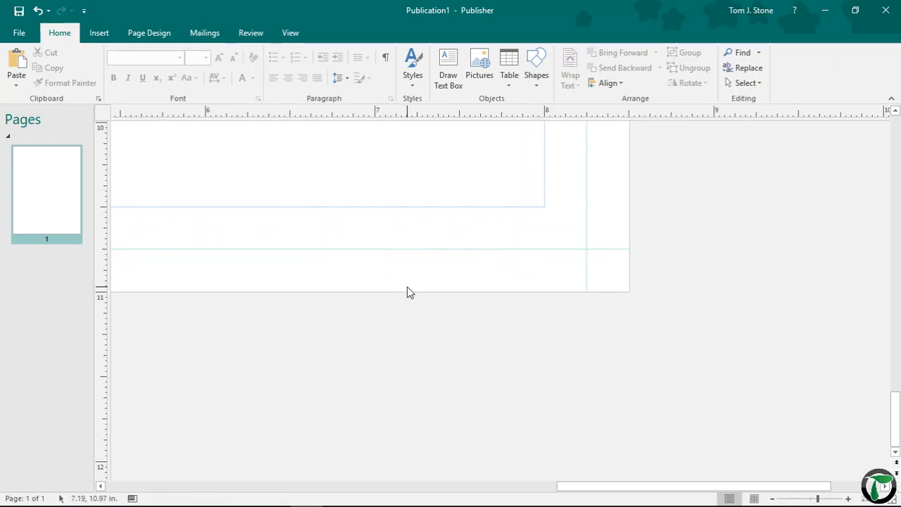
- Place a horizontal guide across the middle of the page at 5.5 in
{"action": "scroll", "coordinate": [408, 289], "scroll_direction": "down", "scroll_amount": 1, "text": "ctrl"}
{"action": "scroll", "coordinate": [408, 291], "scroll_direction": "down", "scroll_amount": 3, "text": "ctrl"}
{"action": "scroll", "coordinate": [334, 295], "scroll_direction": "up", "scroll_amount": 3}
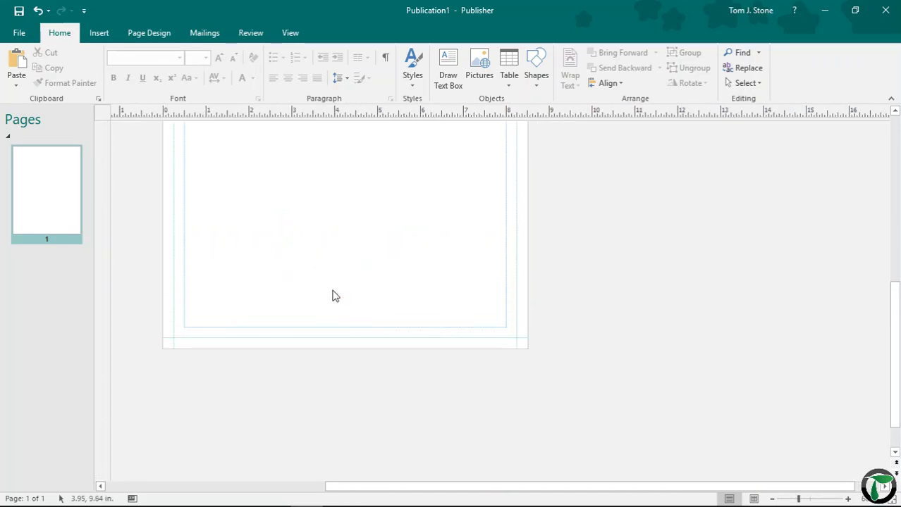
{"action": "scroll", "coordinate": [334, 295], "scroll_direction": "up", "scroll_amount": 2}
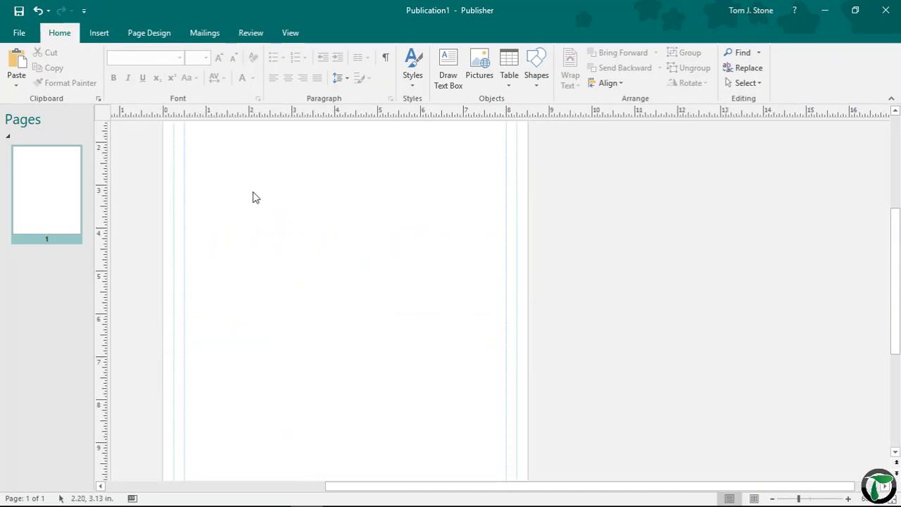
{"action": "scroll", "coordinate": [278, 311], "scroll_direction": "up", "scroll_amount": 4, "text": "ctrl"}
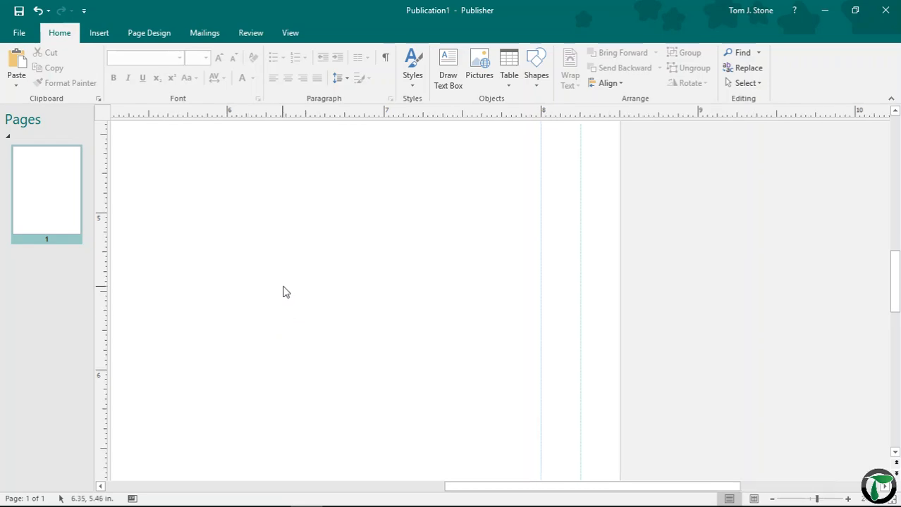
{"action": "left_click_drag", "start_coordinate": [357, 111], "coordinate": [357, 112]}
{"action": "left_click_drag", "start_coordinate": [345, 185], "coordinate": [346, 290]}
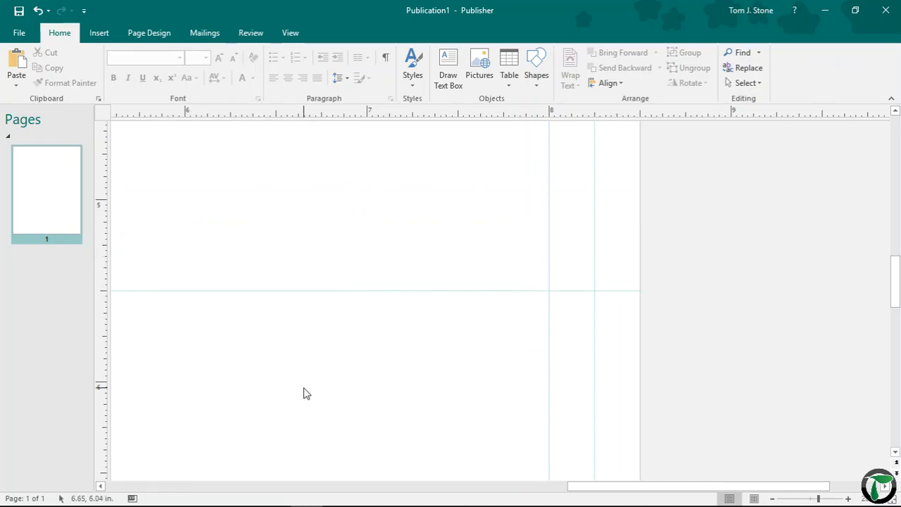
- Place a vertical guide down the middle of the page at 4.25 in
{"action": "left_click_drag", "start_coordinate": [579, 487], "coordinate": [444, 485]}
{"action": "left_click_drag", "start_coordinate": [101, 354], "coordinate": [274, 330]}
{"action": "scroll", "coordinate": [275, 344], "scroll_direction": "down", "scroll_amount": 8}
{"action": "scroll", "coordinate": [276, 348], "scroll_direction": "down", "scroll_amount": 4}
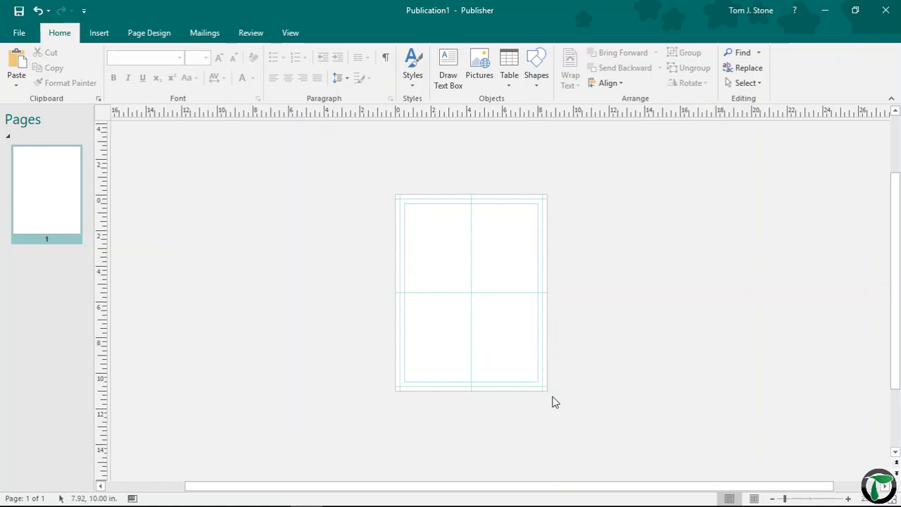
- Add vertical guides at 4.5 in and 4 in, 0.25 in on either side of the vertical centre guide
{"action": "scroll", "coordinate": [550, 397], "scroll_direction": "up", "scroll_amount": 5}
{"action": "scroll", "coordinate": [595, 342], "scroll_direction": "up", "scroll_amount": 3}
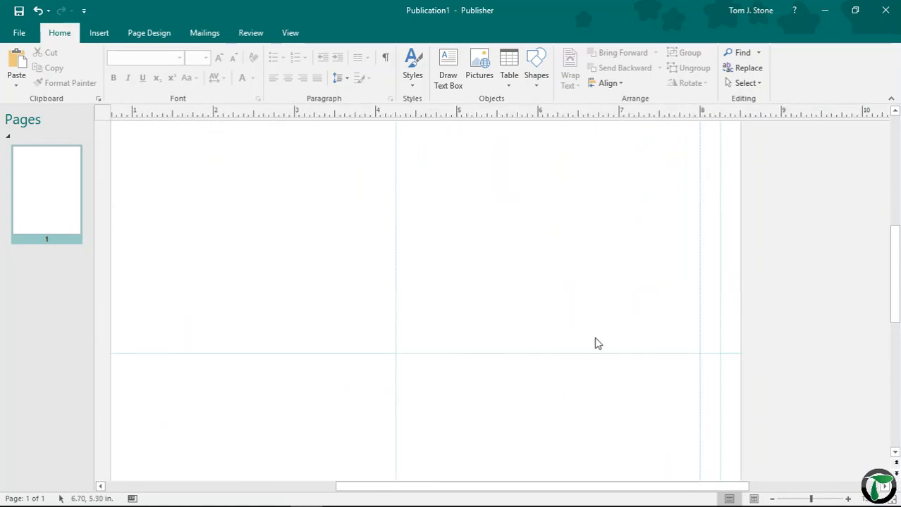
{"action": "scroll", "coordinate": [597, 345], "scroll_direction": "up", "scroll_amount": 1}
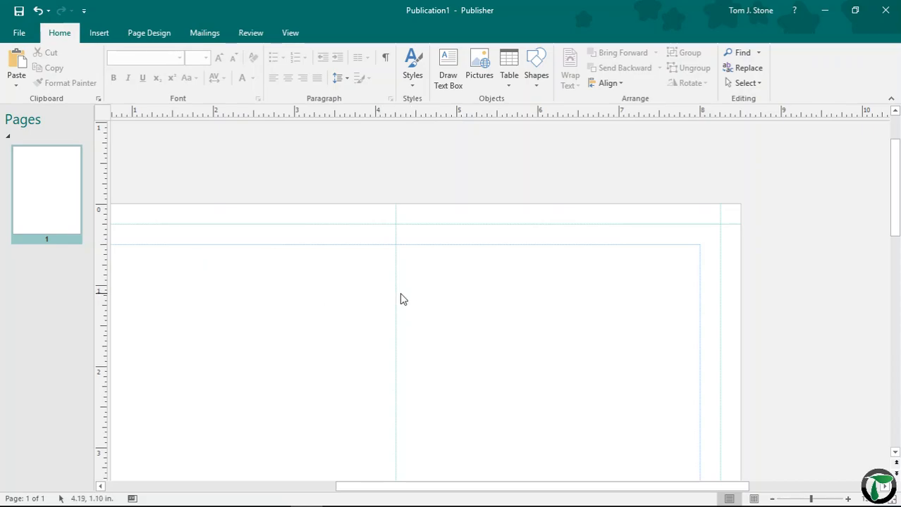
{"action": "scroll", "coordinate": [390, 303], "scroll_direction": "down", "scroll_amount": 5}
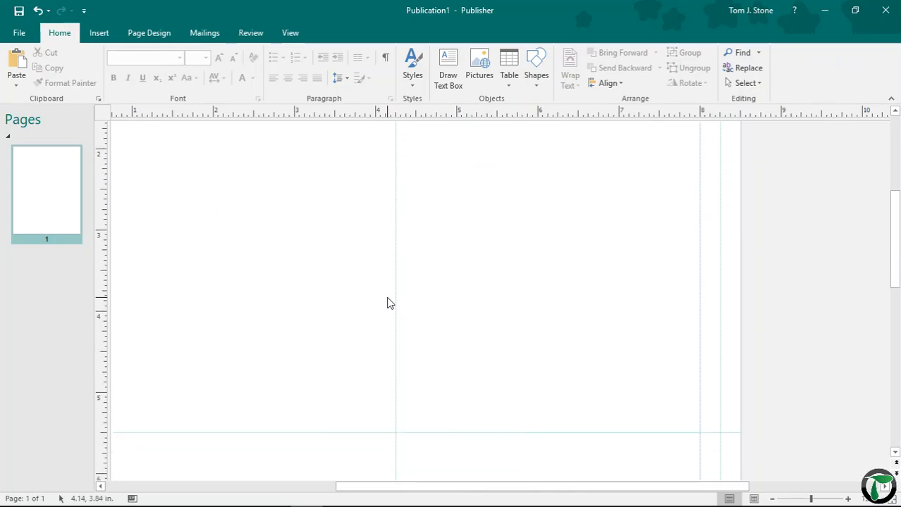
{"action": "scroll", "coordinate": [390, 303], "scroll_direction": "up", "scroll_amount": 3}
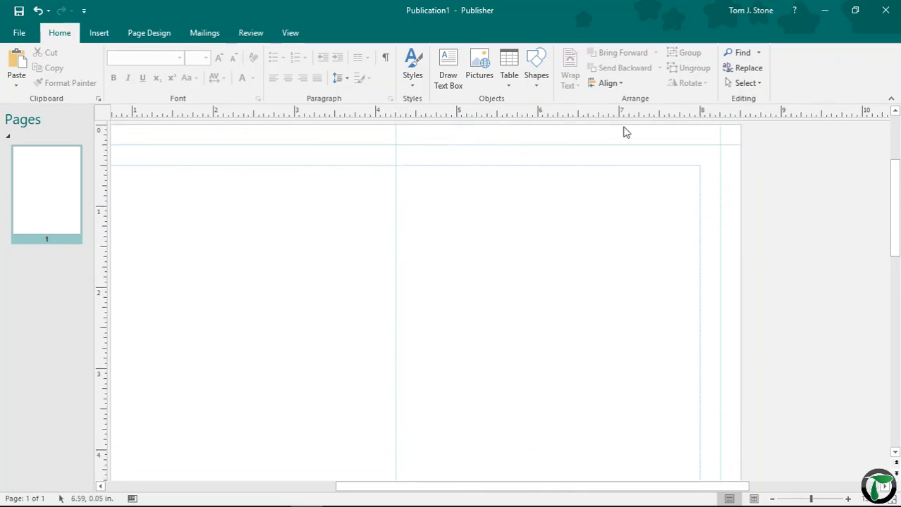
{"action": "scroll", "coordinate": [434, 274], "scroll_direction": "down", "scroll_amount": 2}
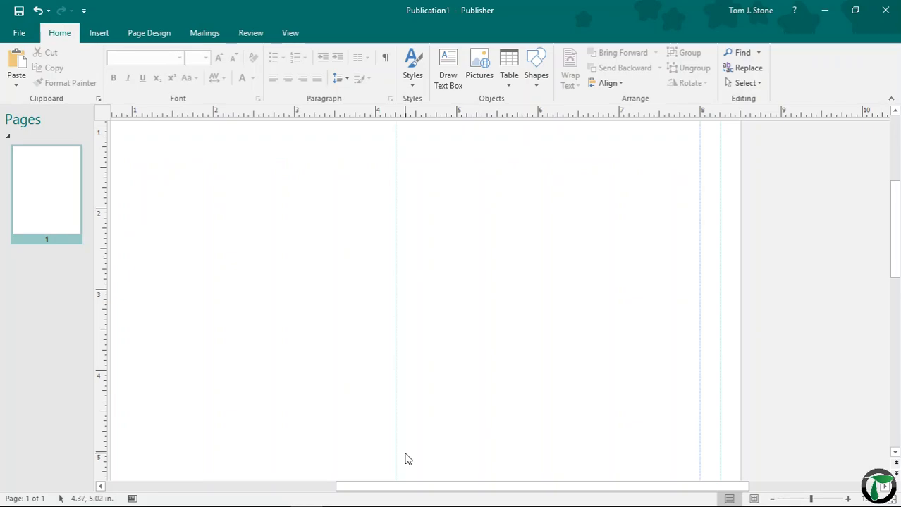
{"action": "left_click_drag", "start_coordinate": [102, 336], "coordinate": [105, 335]}
{"action": "left_click_drag", "start_coordinate": [412, 308], "coordinate": [415, 308]}
{"action": "left_click_drag", "start_coordinate": [99, 313], "coordinate": [374, 289]}
- Add horizontal guides at 5.25 in and 5.75 in, 0.25 in above and below the horizontal centre guide
{"action": "scroll", "coordinate": [382, 164], "scroll_direction": "down", "scroll_amount": 3}
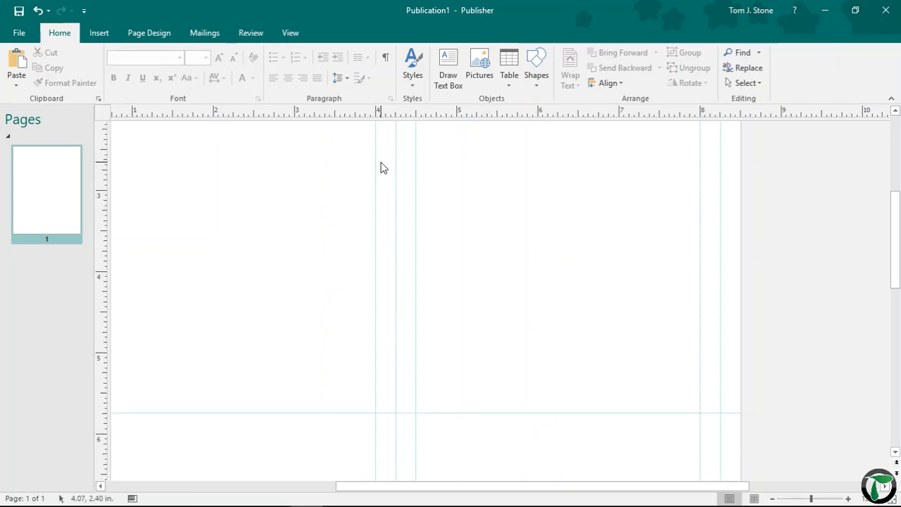
{"action": "scroll", "coordinate": [385, 253], "scroll_direction": "up", "scroll_amount": 5, "text": "ctrl"}
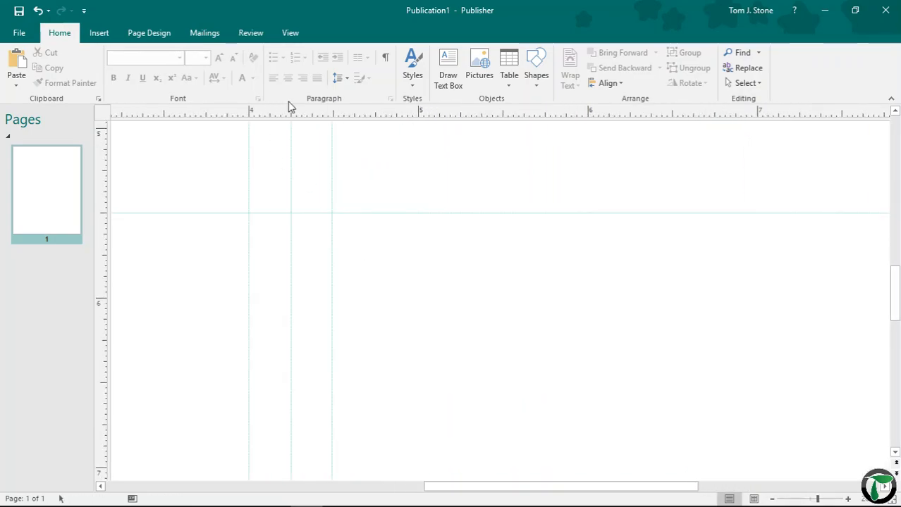
{"action": "left_click_drag", "start_coordinate": [303, 110], "coordinate": [300, 171]}
{"action": "left_click_drag", "start_coordinate": [304, 110], "coordinate": [297, 256]}
- Draw a 3.75 in wide by 5 in high rectangle in the page's upper-left section, fitted to the outer and inner guides
{"action": "scroll", "coordinate": [289, 248], "scroll_direction": "down", "scroll_amount": 3}
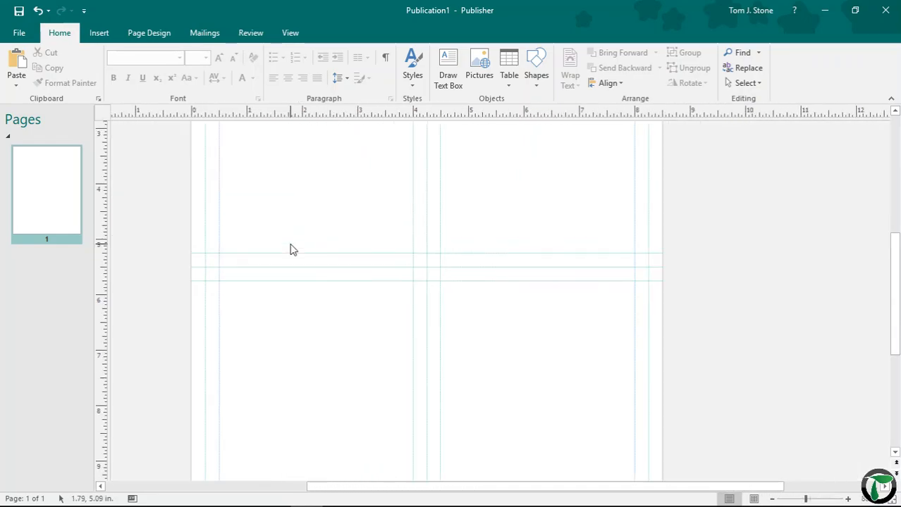
{"action": "scroll", "coordinate": [291, 250], "scroll_direction": "up", "scroll_amount": 3}
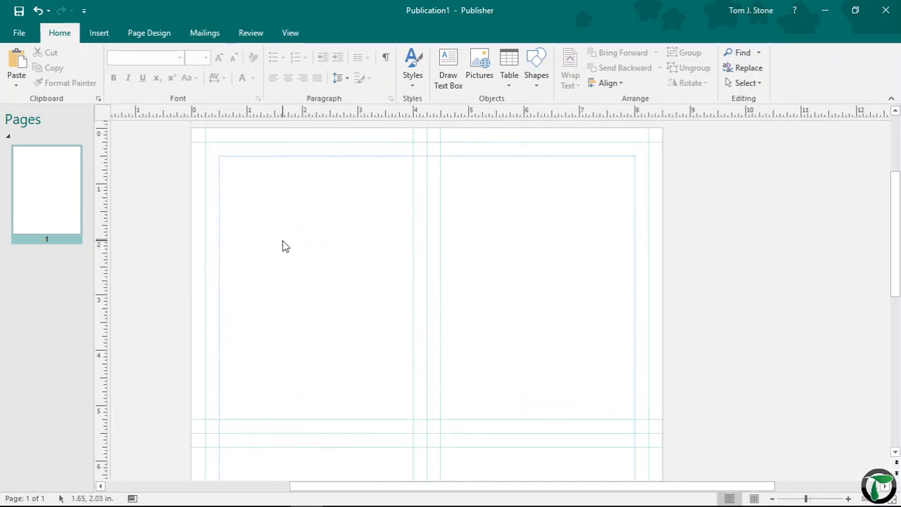
{"action": "left_click", "coordinate": [101, 36]}
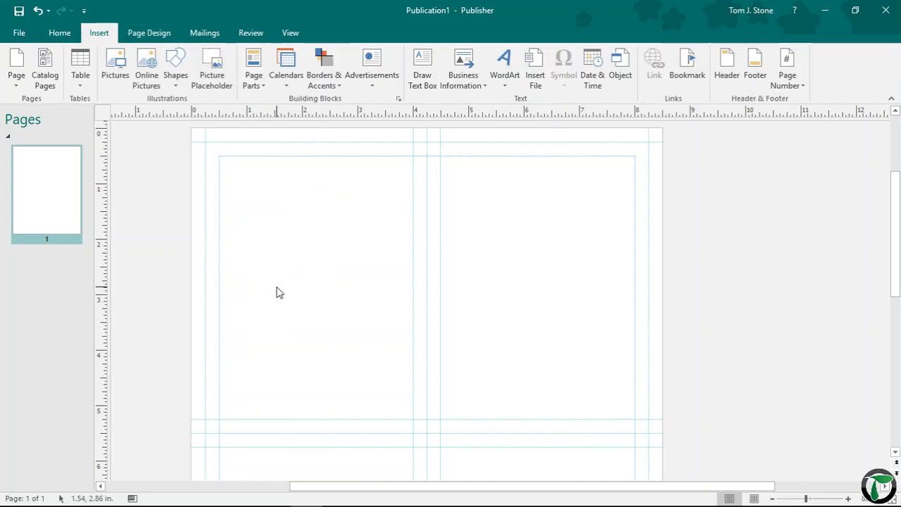
{"action": "left_click", "coordinate": [176, 72]}
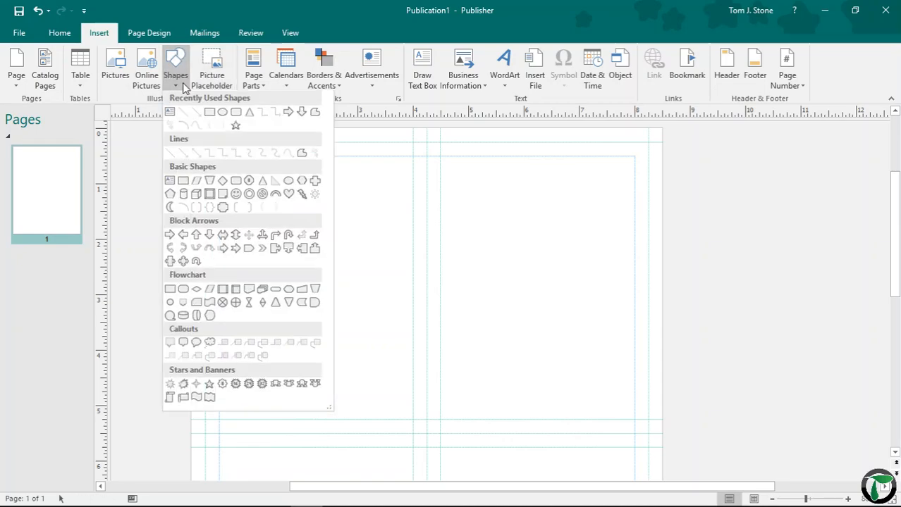
{"action": "left_click", "coordinate": [209, 114]}
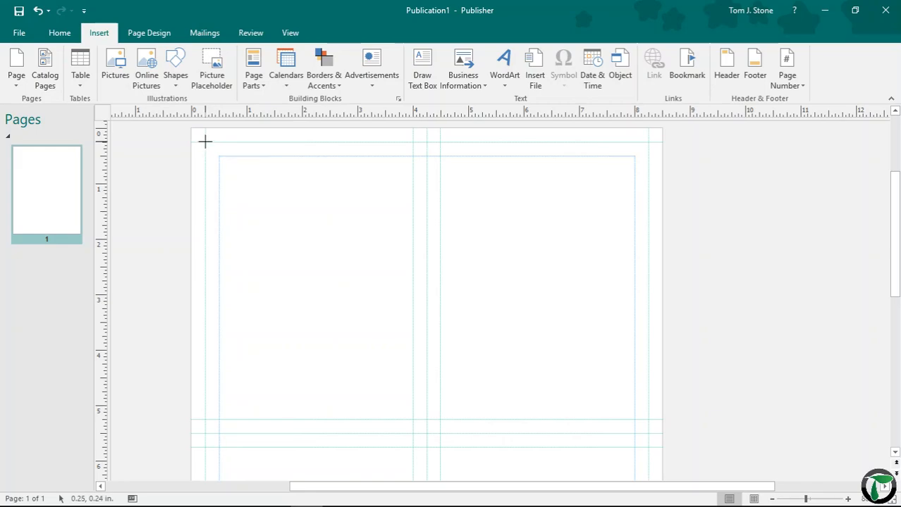
{"action": "mouse_move", "coordinate": [205, 142]}
{"action": "left_mouse_down"}
{"action": "mouse_move", "coordinate": [277, 242]}
{"action": "mouse_move", "coordinate": [408, 378]}
{"action": "mouse_move", "coordinate": [413, 420]}
{"action": "left_mouse_up"}
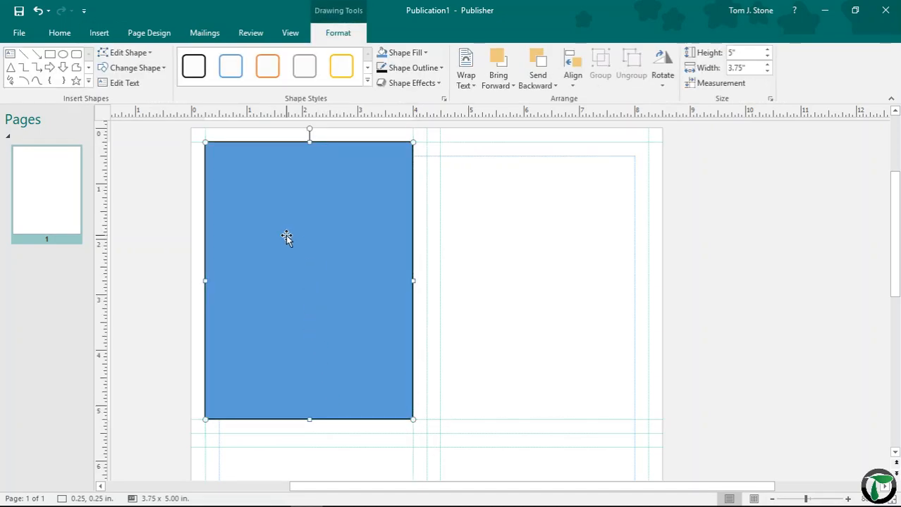
- Remove the outline from the blue rectangle and deselect it
{"action": "left_click", "coordinate": [423, 68]}
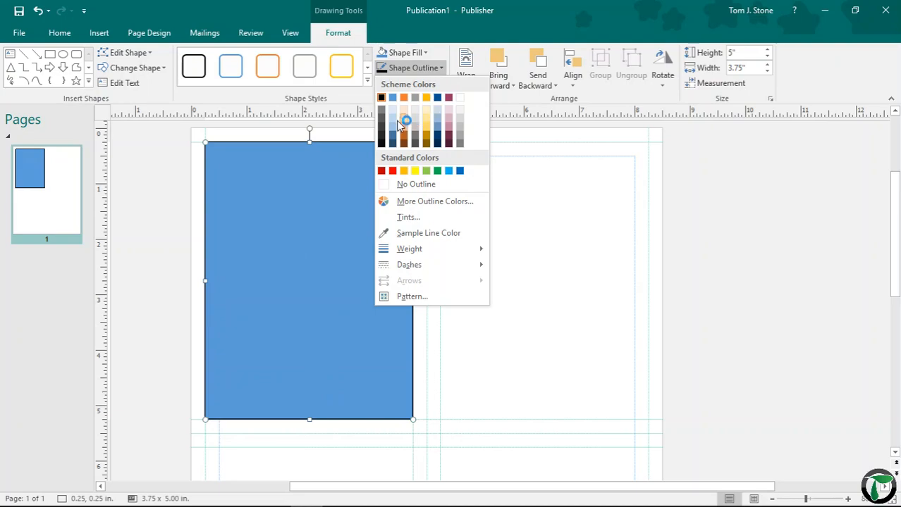
{"action": "left_click", "coordinate": [411, 185]}
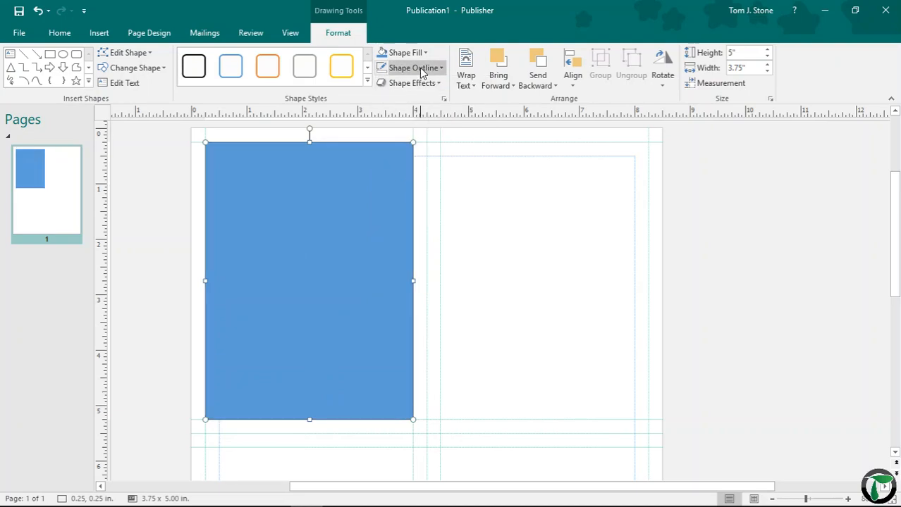
{"action": "left_click", "coordinate": [177, 187]}
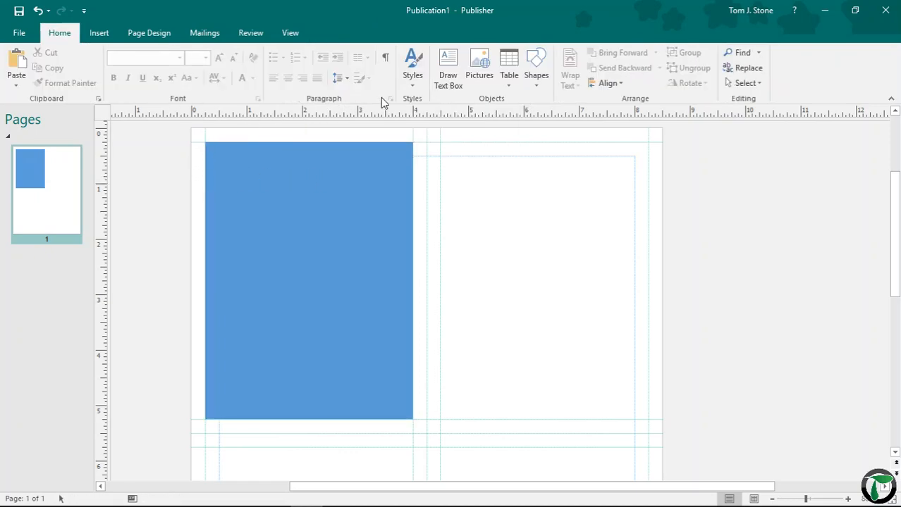
- Insert a WordArt object with the text "Fantastic" in Arial Black, size 36
{"action": "left_click", "coordinate": [99, 33]}
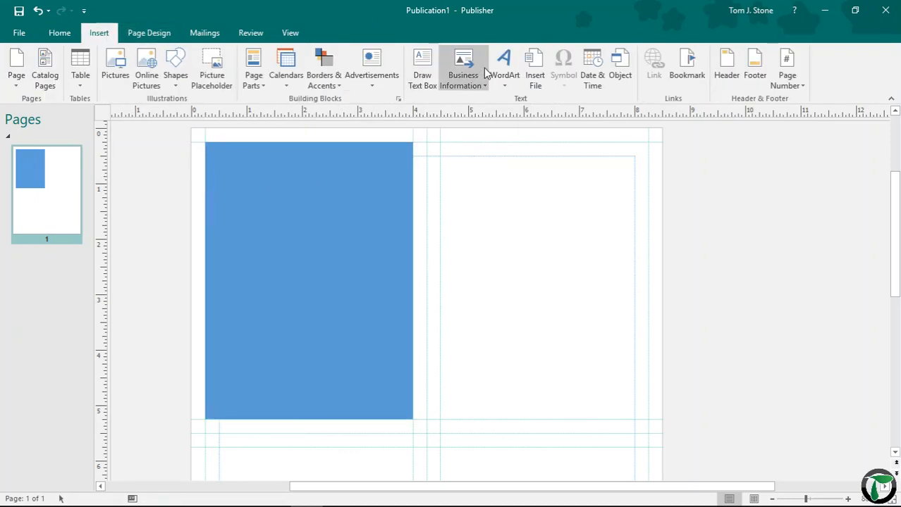
{"action": "left_click", "coordinate": [505, 64]}
{"action": "left_click", "coordinate": [512, 129]}
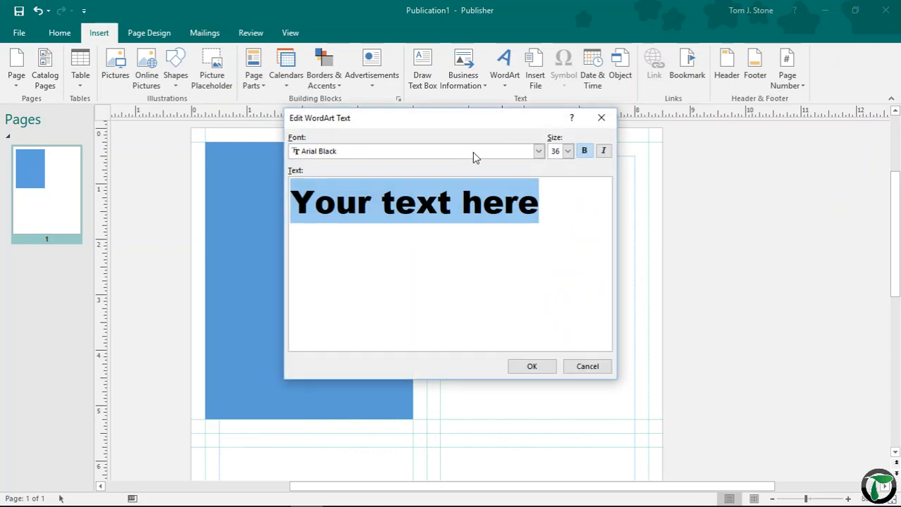
{"action": "type", "text": "Fan"}
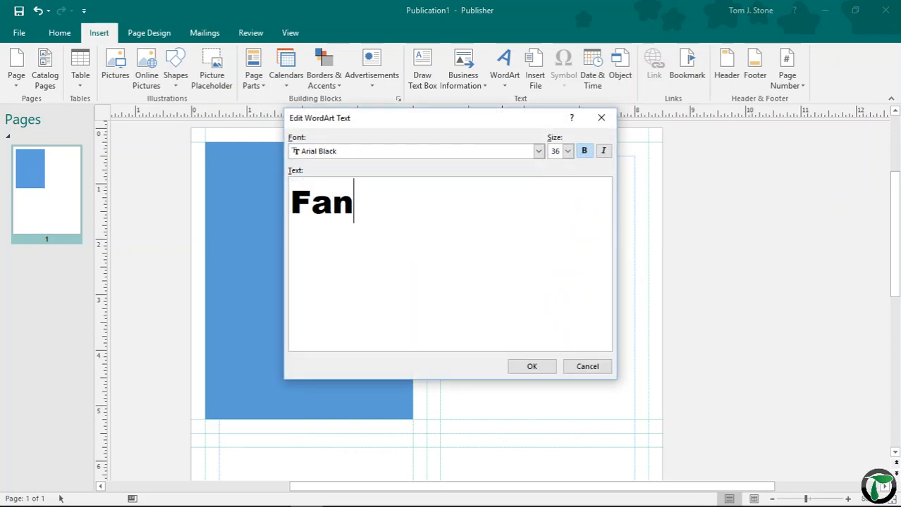
{"action": "type", "text": "tastic"}
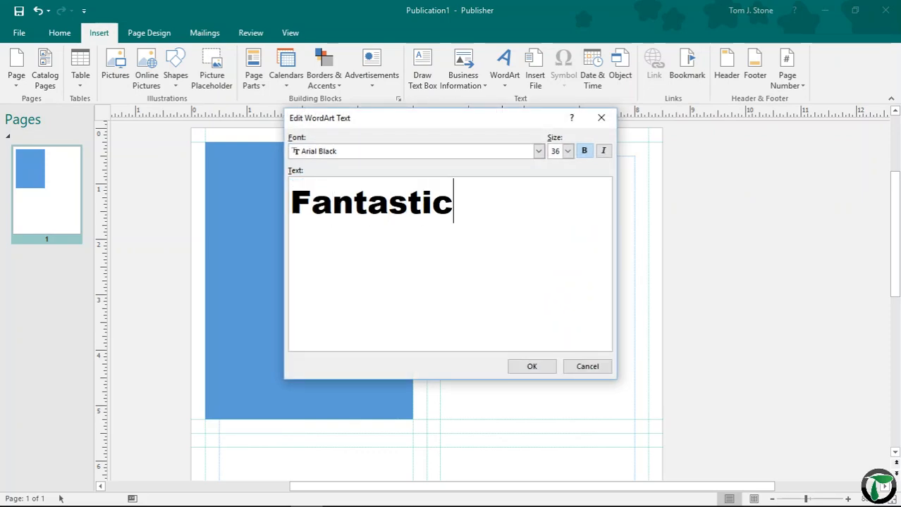
{"action": "left_click", "coordinate": [537, 367]}
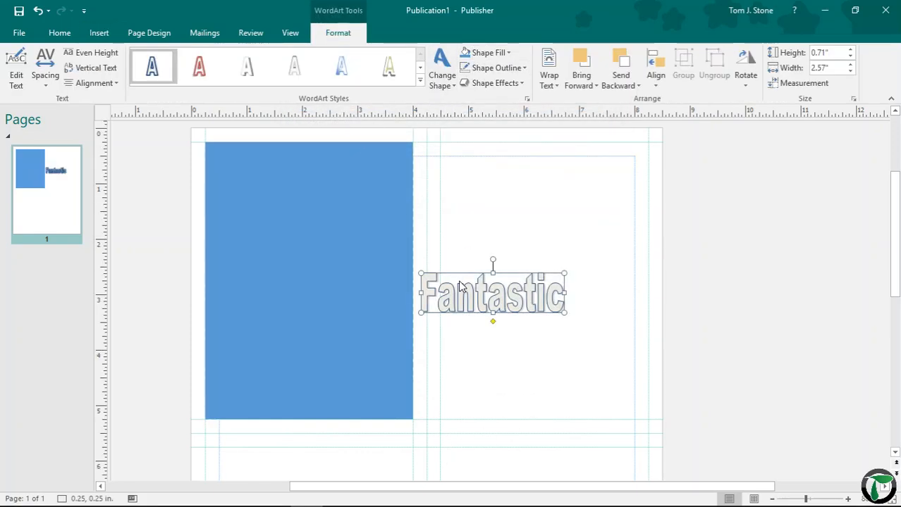
- Insert a second WordArt object with the text "Artwork!" in Arial Black, size 36
{"action": "left_click", "coordinate": [99, 32]}
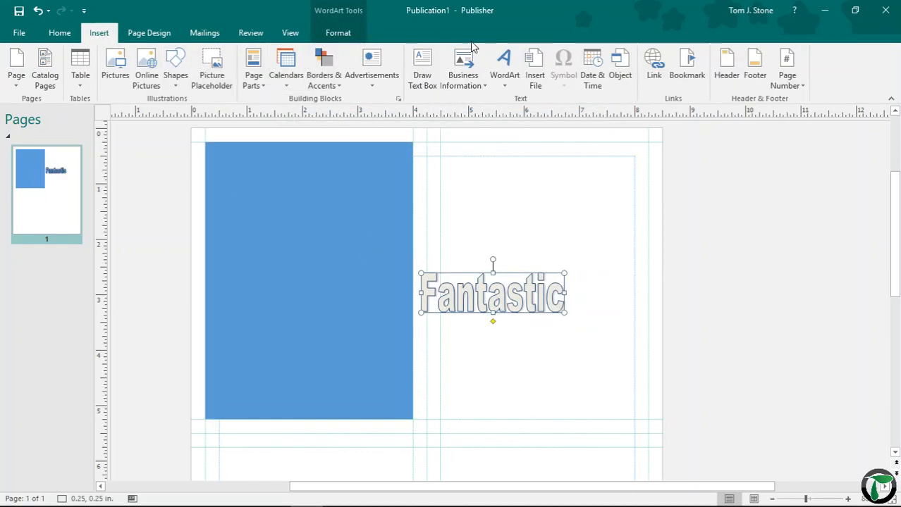
{"action": "left_click", "coordinate": [504, 67]}
{"action": "left_click", "coordinate": [520, 134]}
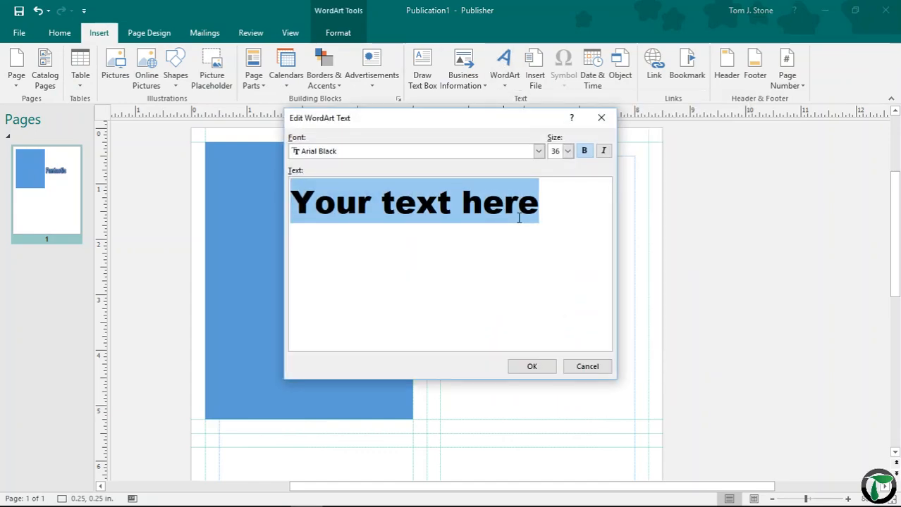
{"action": "type", "text": "Art"}
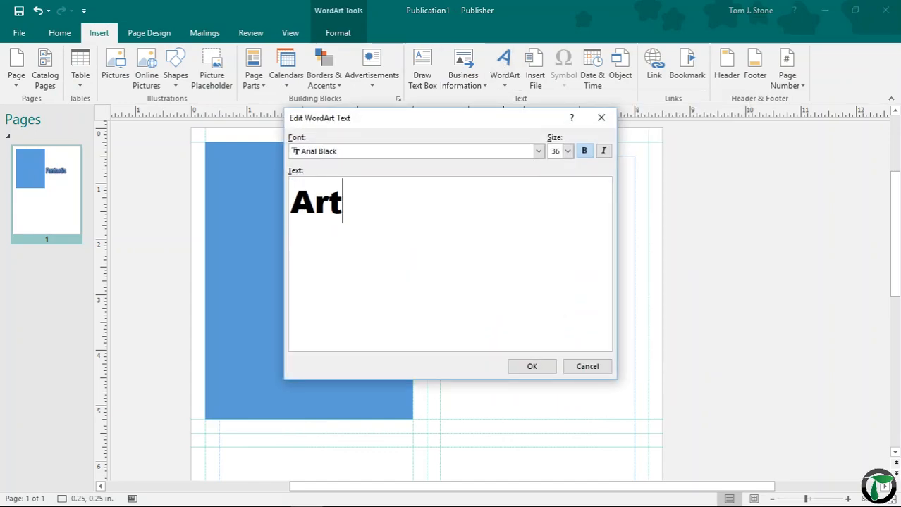
{"action": "type", "text": "worl!"}
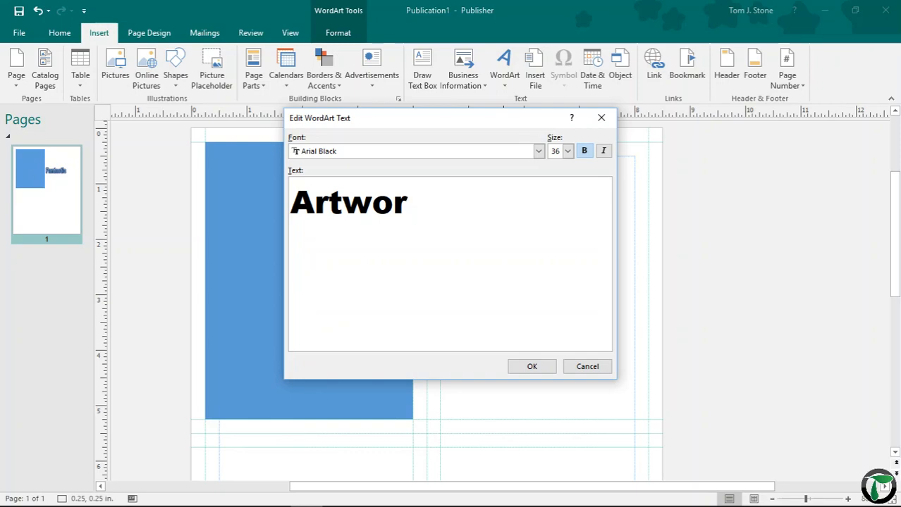
{"action": "type", "text": "k!"}
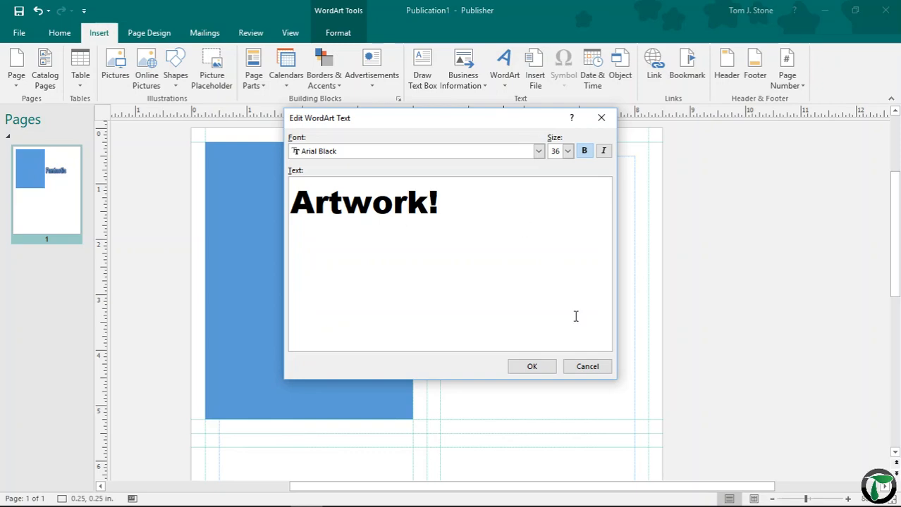
{"action": "left_click", "coordinate": [532, 366]}
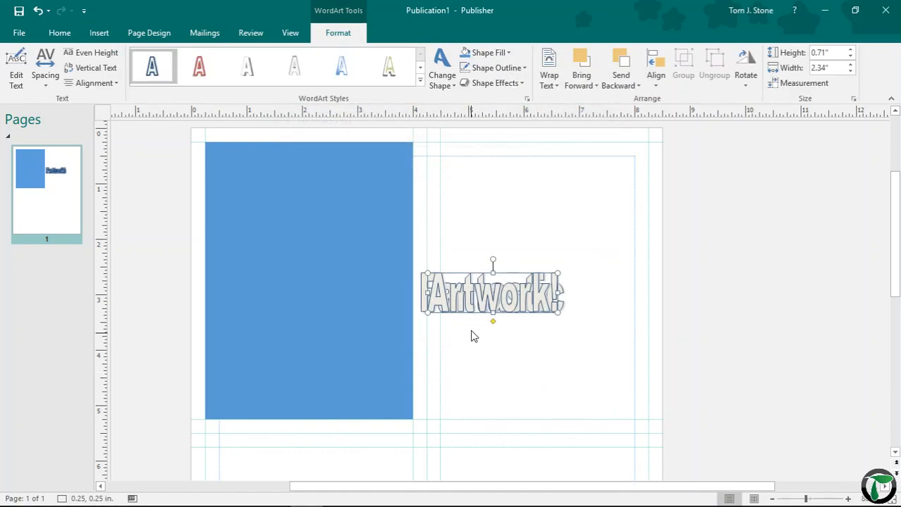
- Move "Fantastic" onto the upper part of the blue rectangle and "Artwork!" below it, offset to the right at about 1.38, 2.40 in
{"action": "left_click_drag", "start_coordinate": [483, 295], "coordinate": [358, 296]}
{"action": "left_click_drag", "start_coordinate": [461, 304], "coordinate": [262, 215]}
{"action": "left_click_drag", "start_coordinate": [328, 279], "coordinate": [316, 275]}
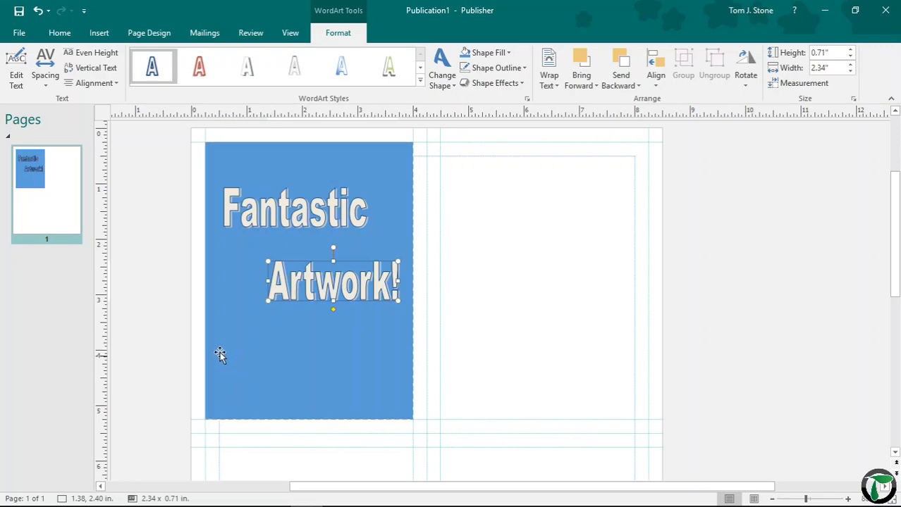
- Select the blue rectangle with both WordArt objects and group them into one object
{"action": "mouse_move", "coordinate": [167, 137]}
{"action": "left_mouse_down"}
{"action": "mouse_move", "coordinate": [458, 471]}
{"action": "mouse_move", "coordinate": [409, 368]}
{"action": "left_mouse_up"}
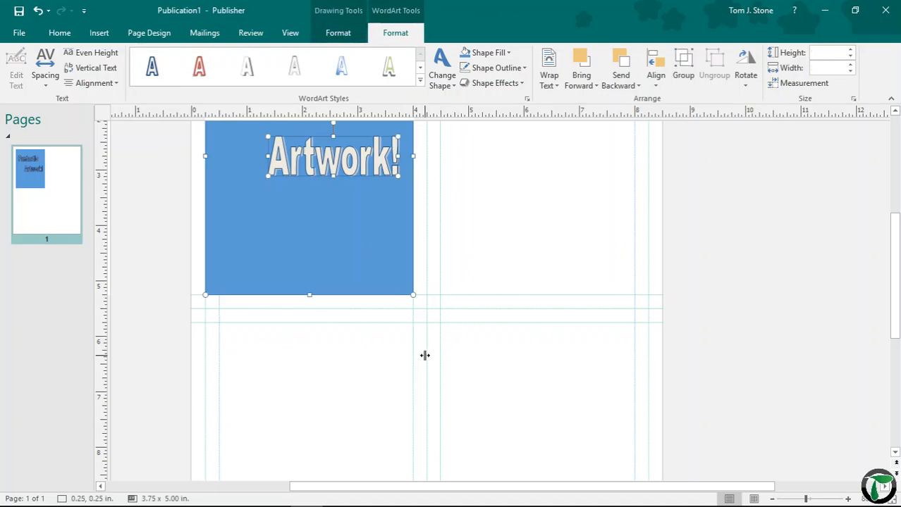
{"action": "scroll", "coordinate": [407, 362], "scroll_direction": "up", "scroll_amount": 3}
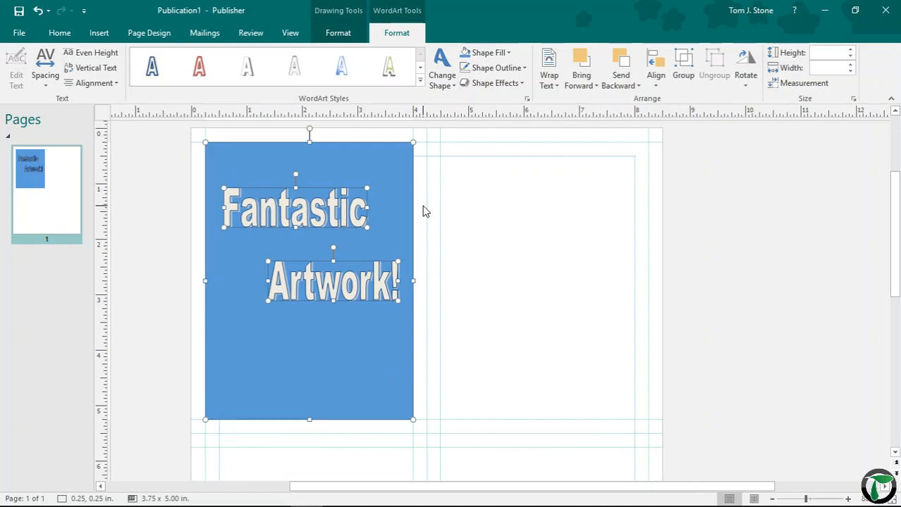
{"action": "left_click", "coordinate": [685, 67]}
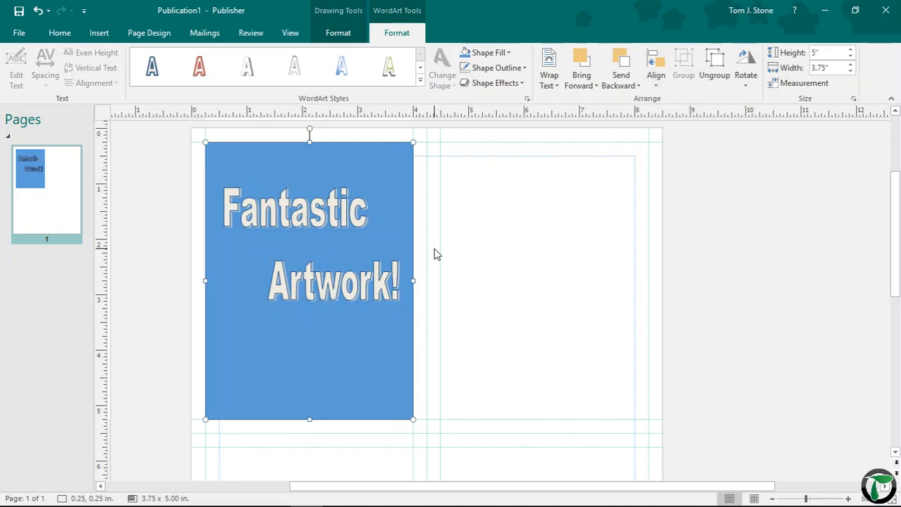
- Duplicate the grouped design and fit the copy to the guides of the page's upper-right section, at 4.50, 0.25 in
{"action": "key", "text": "ctrl+d"}
{"action": "left_click_drag", "start_coordinate": [355, 253], "coordinate": [587, 249]}
- Paste a third copy of the grouped design for a lower section of the page
{"action": "scroll", "coordinate": [257, 298], "scroll_direction": "down", "scroll_amount": 2}
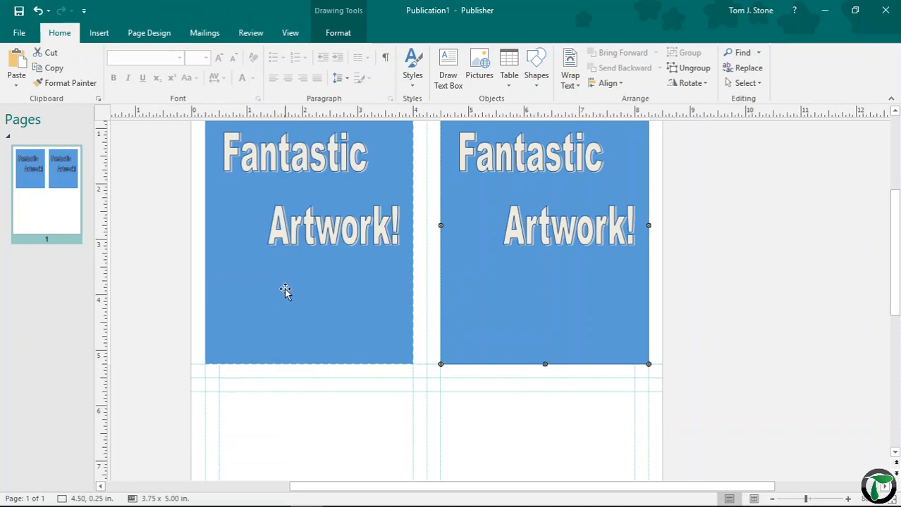
{"action": "scroll", "coordinate": [286, 276], "scroll_direction": "down", "scroll_amount": 2}
{"action": "key", "text": "ctrl+v"}
{"action": "scroll", "coordinate": [289, 241], "scroll_direction": "down", "scroll_amount": 3}
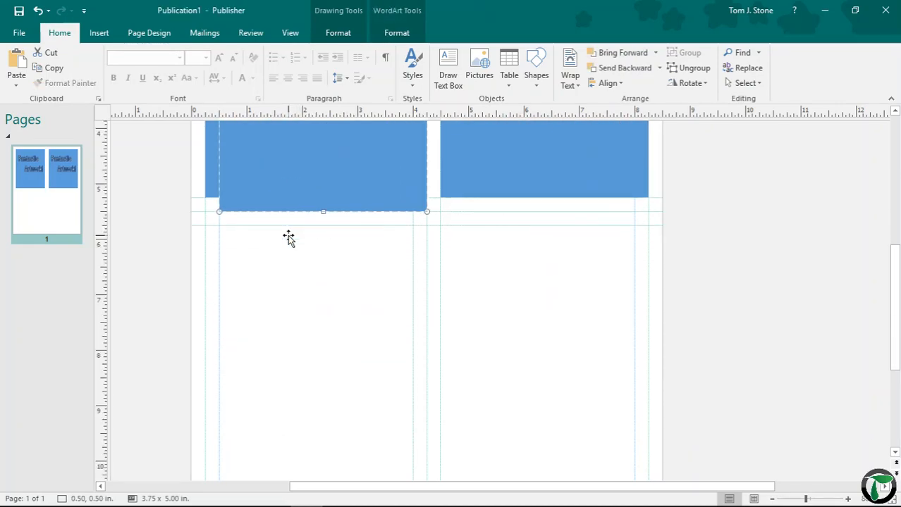